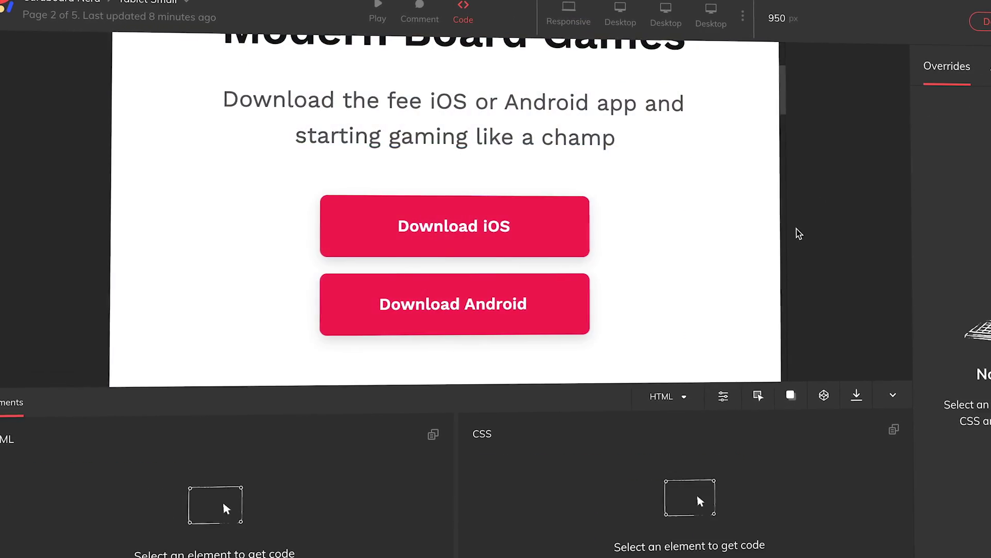
Step: Inspect Anima's generated HTML and CSS for the subtitle paragraph and the Download iOS button
click(470, 137)
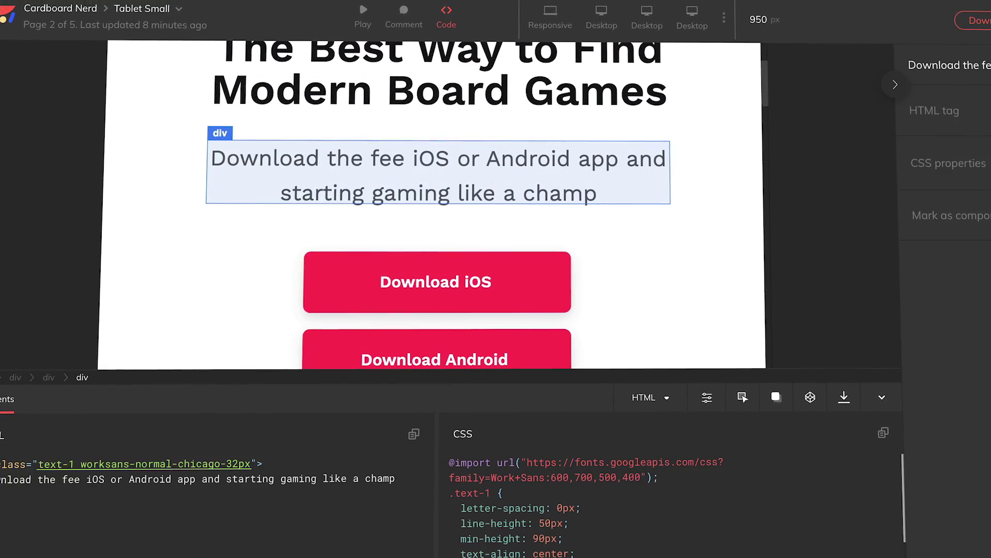
click(525, 264)
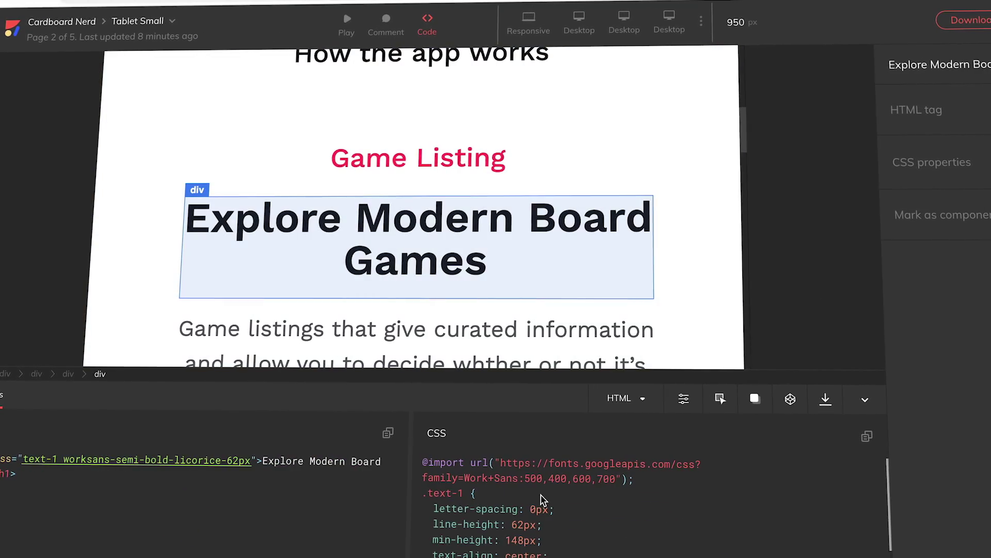
scroll(540, 499, down, 3)
scroll(540, 499, up, 3)
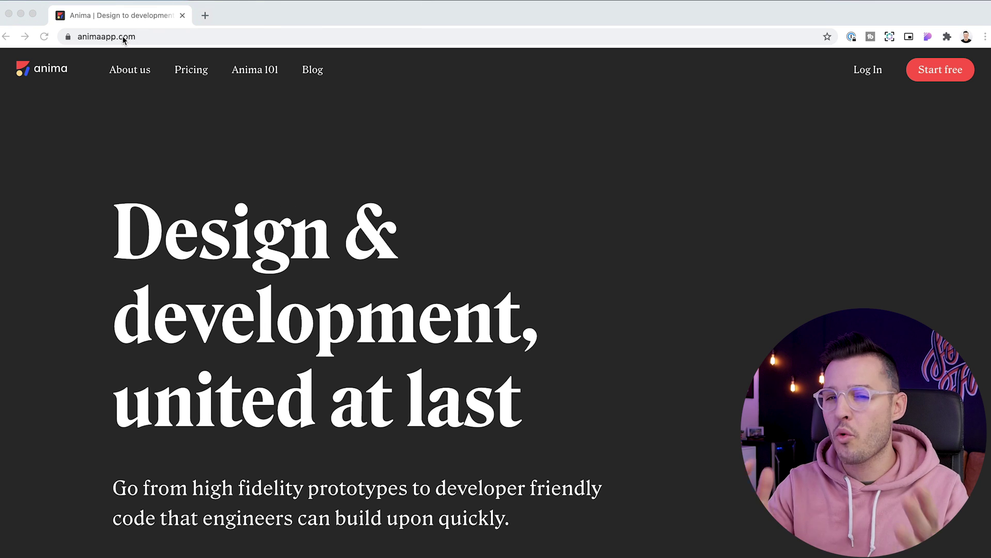
Step: Open the Anima 101 guide in Chrome and read through its first Designers steps
click(279, 165)
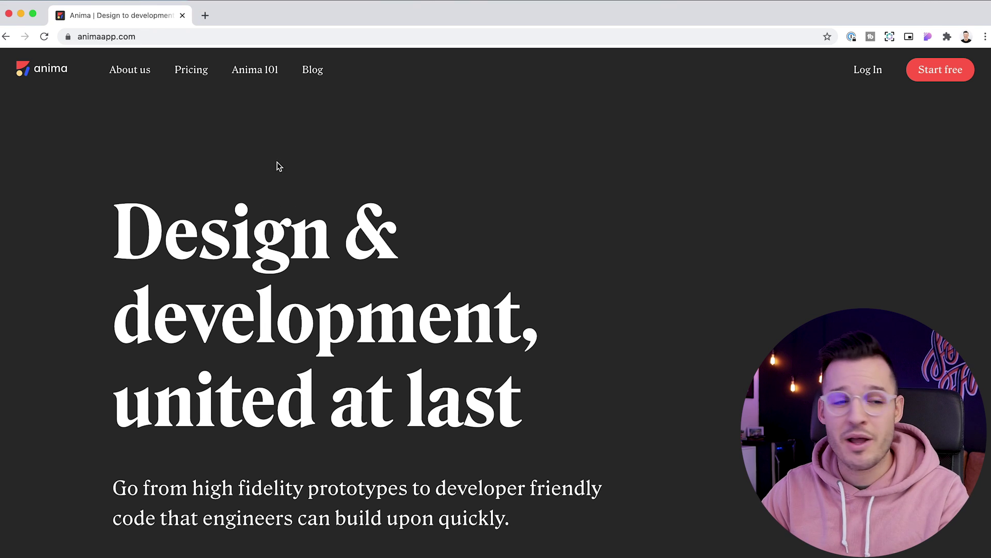
click(255, 70)
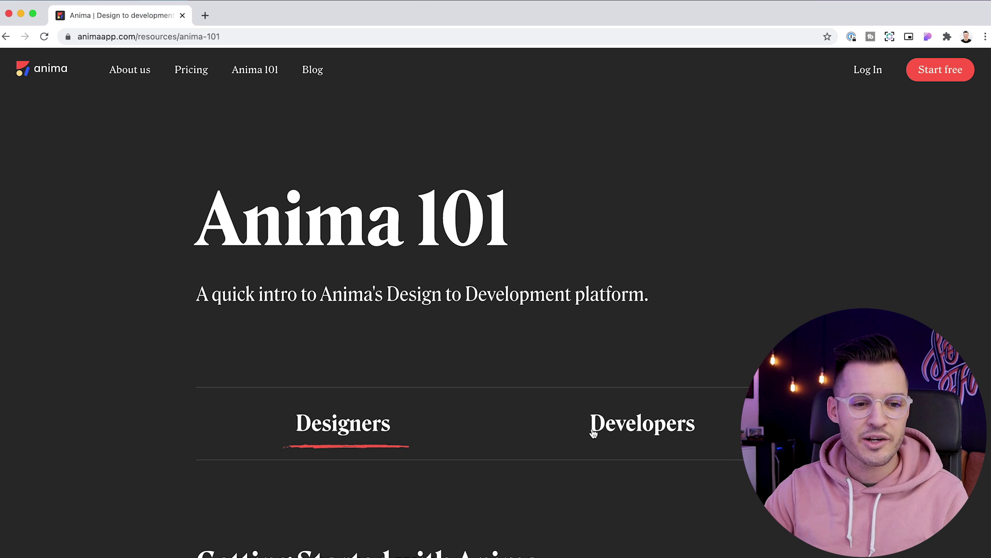
scroll(447, 432, down, 3)
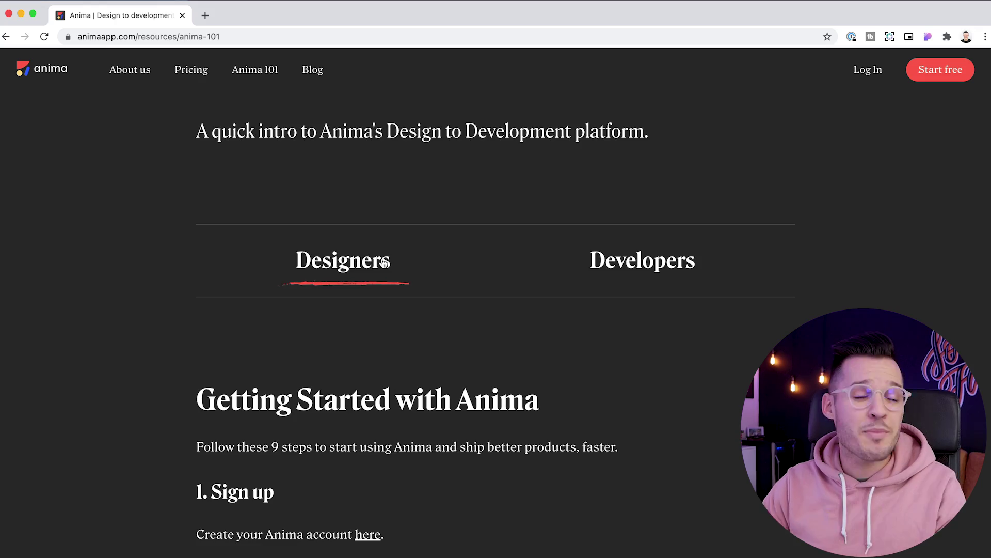
scroll(385, 263, down, 13)
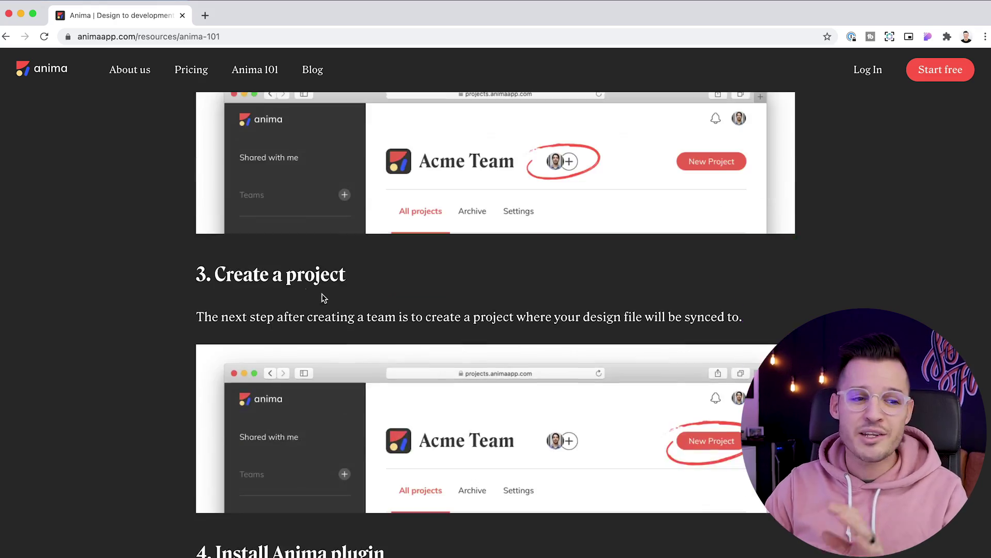
scroll(372, 293, down, 3)
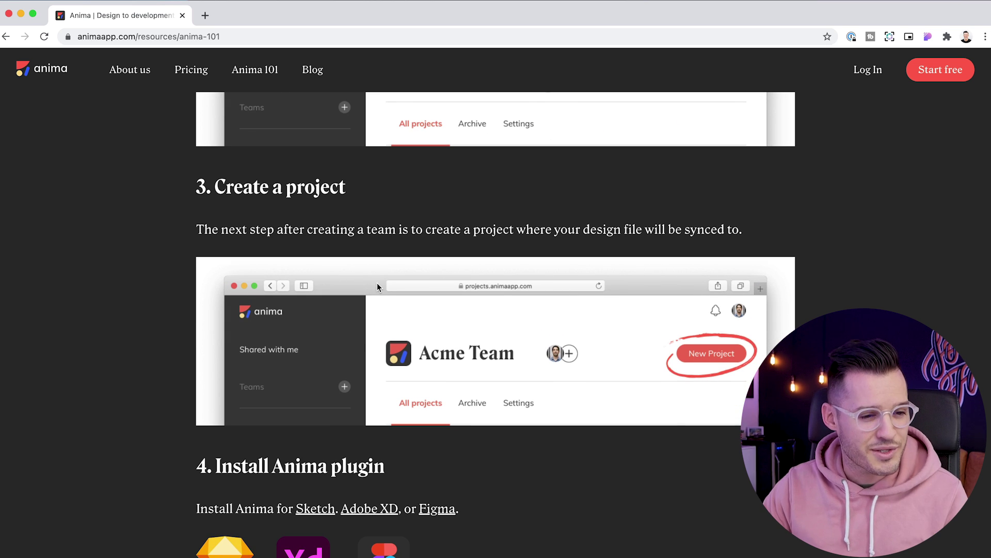
scroll(375, 286, down, 12)
Step: Read the remaining steps down to the sample file downloads, then return to the Cardboard Nerd design
scroll(478, 207, up, 2)
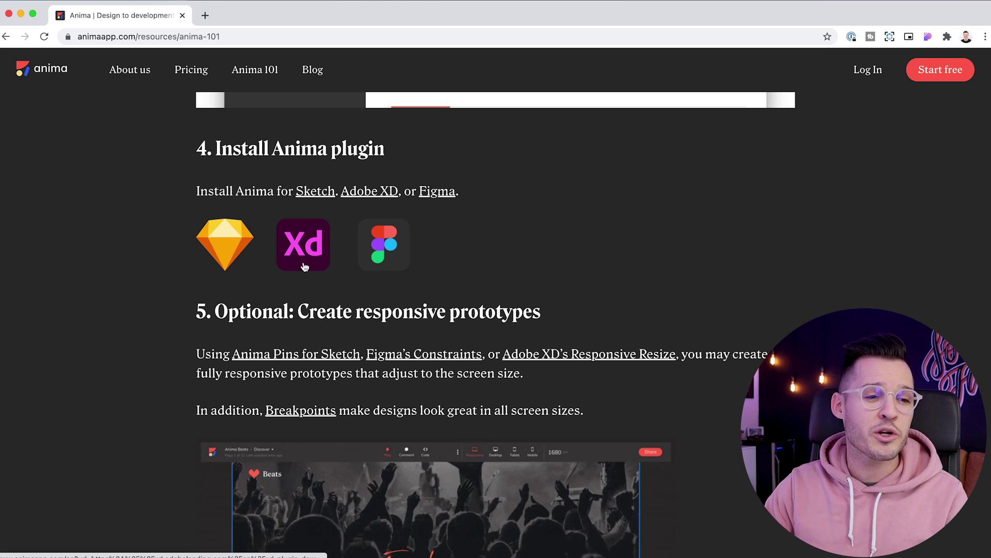
scroll(689, 258, down, 3)
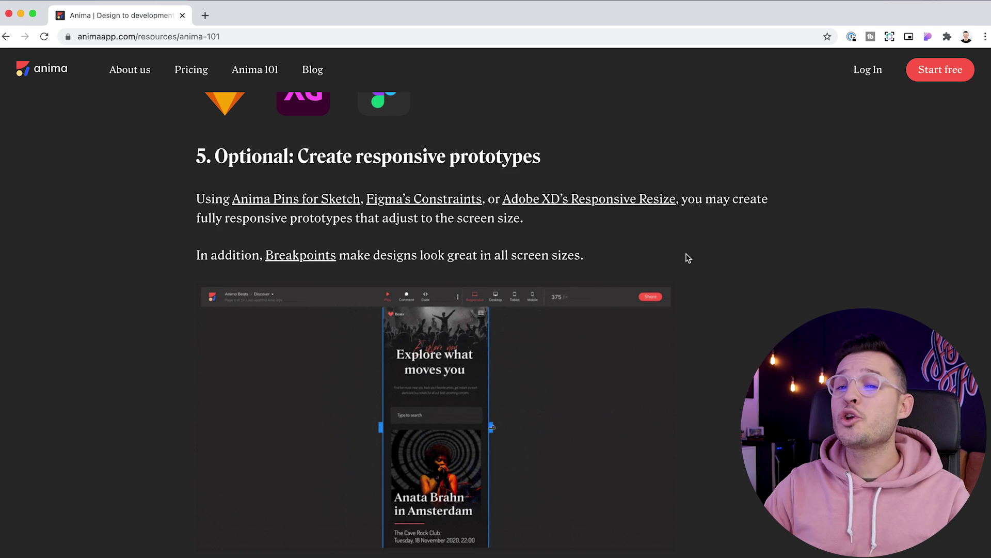
scroll(695, 258, down, 10)
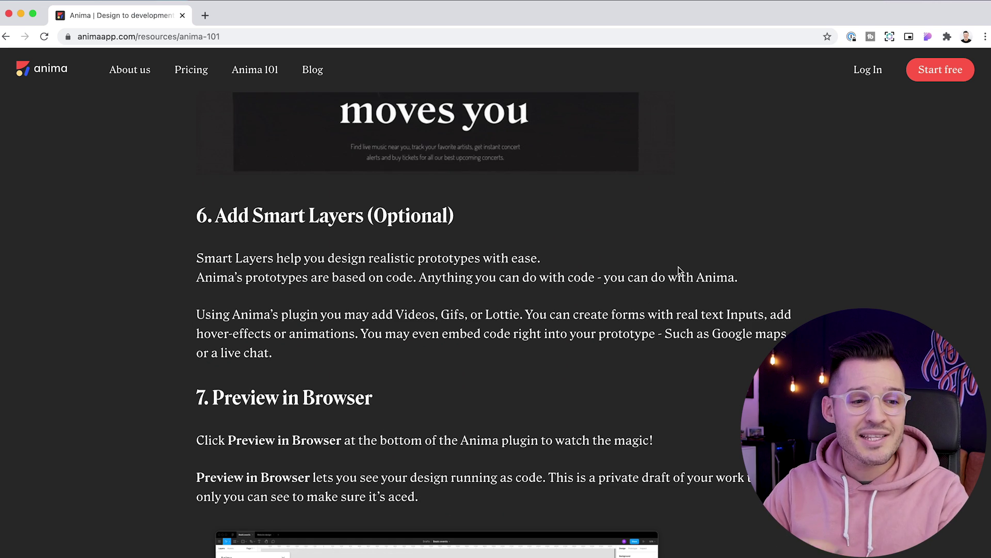
scroll(687, 263, down, 3)
scroll(490, 262, down, 8)
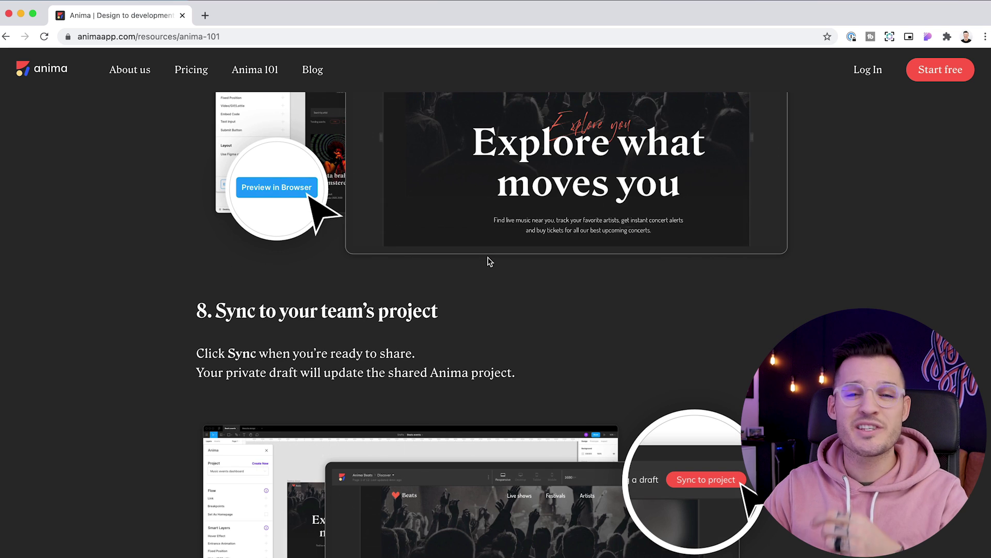
scroll(489, 262, down, 8)
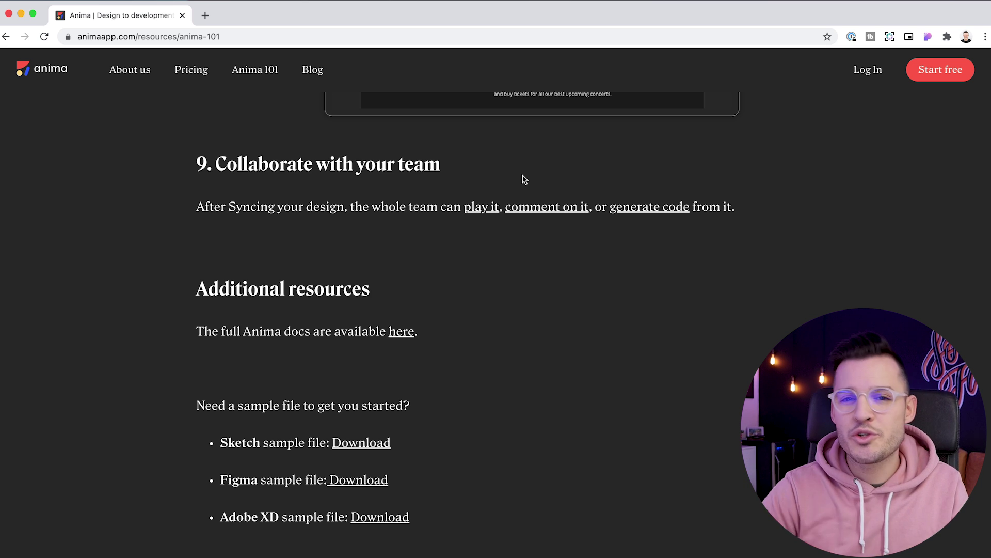
key(super+Tab)
key(super+Tab)
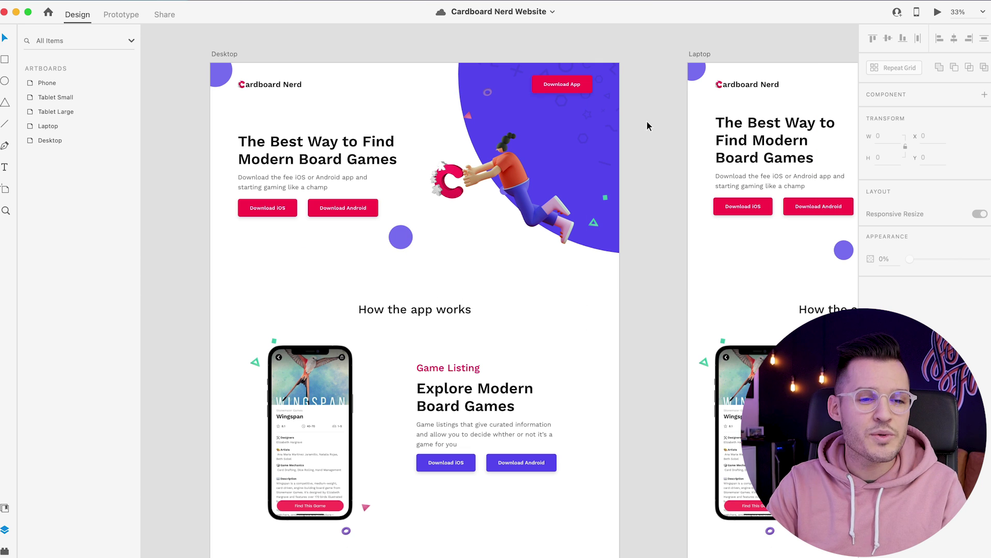
key(super+minus)
key(super+minus)
key(super+minus)
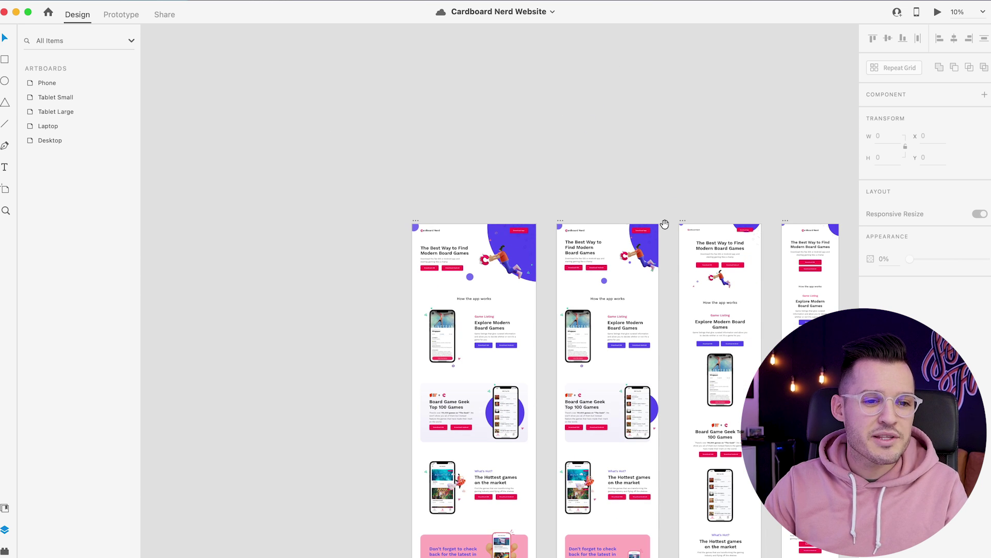
scroll(252, 119, down, 4)
scroll(252, 119, right, 6)
drag(375, 197, 382, 181)
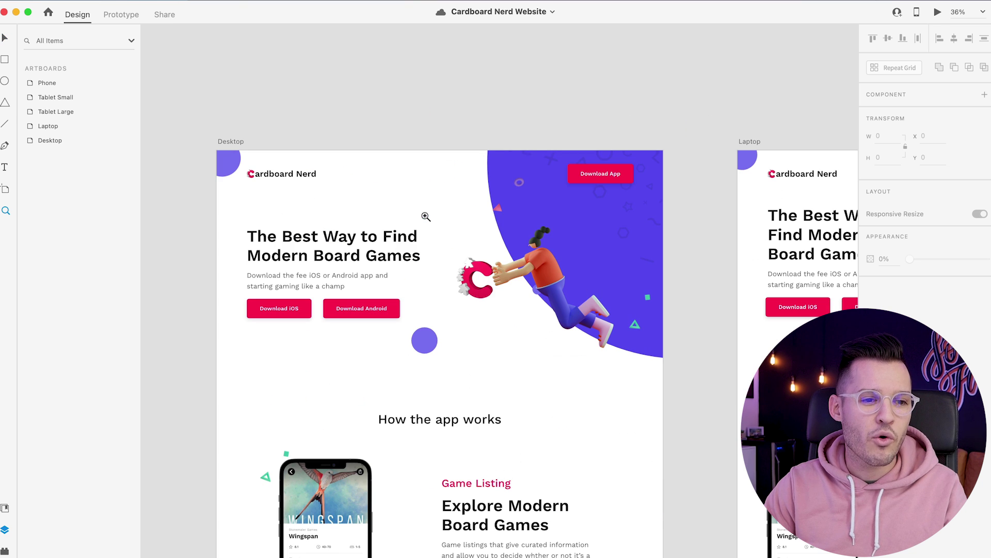
scroll(653, 372, up, 3)
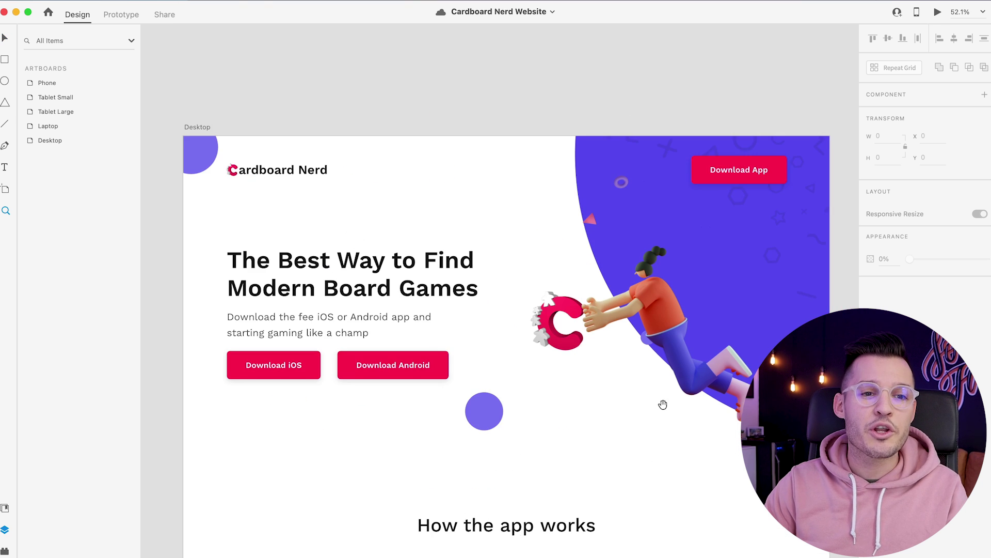
drag(661, 405, 661, 320)
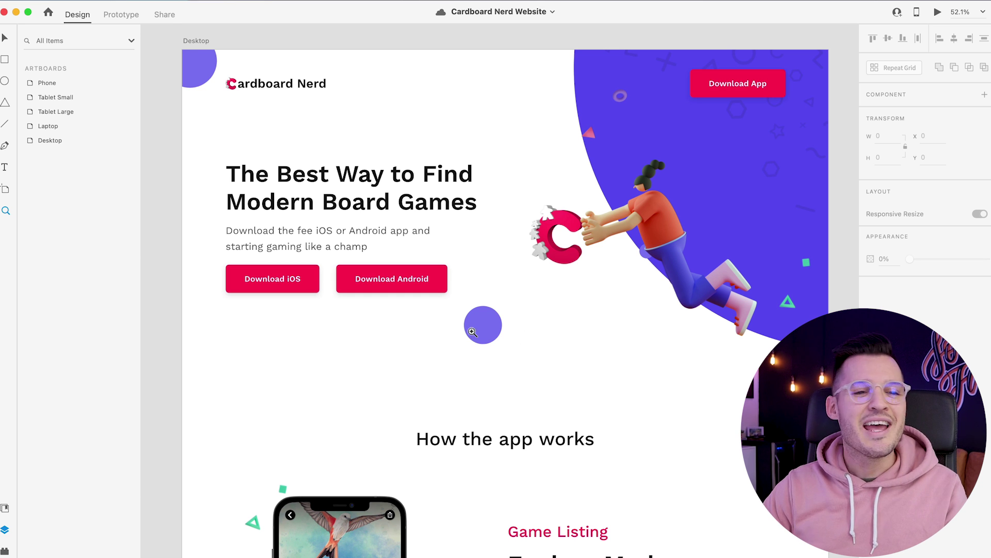
scroll(475, 331, down, 1)
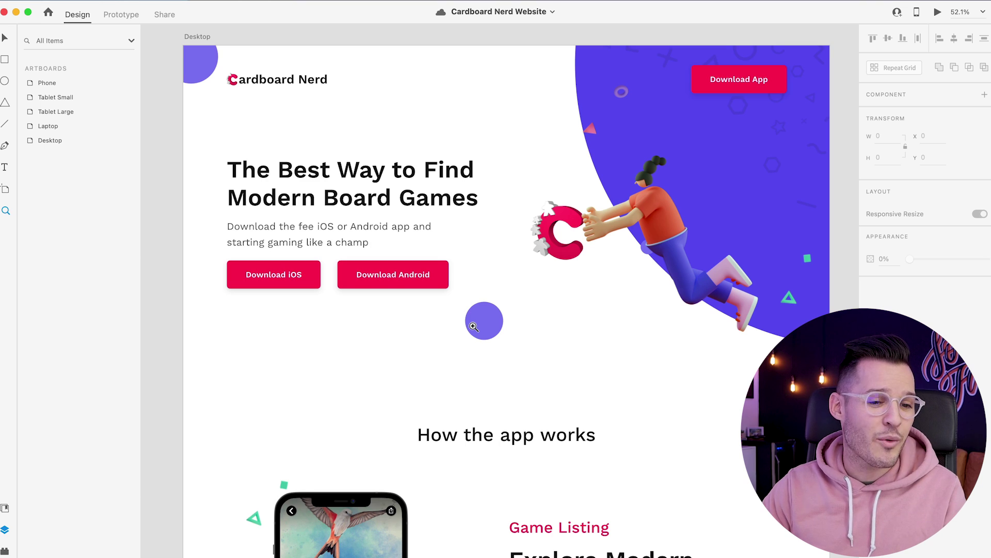
scroll(474, 327, down, 10)
scroll(473, 326, down, 20)
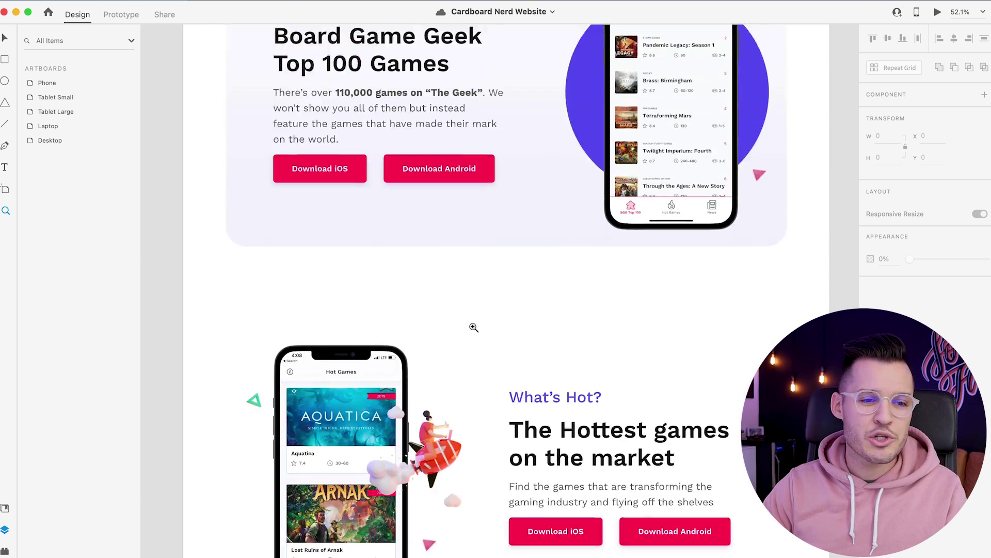
scroll(473, 329, down, 5)
scroll(473, 329, up, 20)
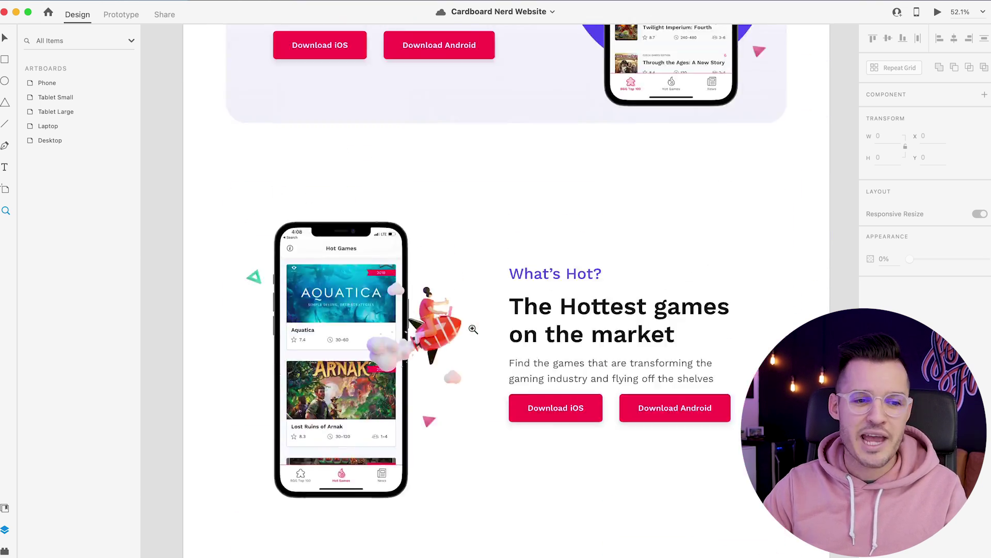
scroll(473, 328, up, 2)
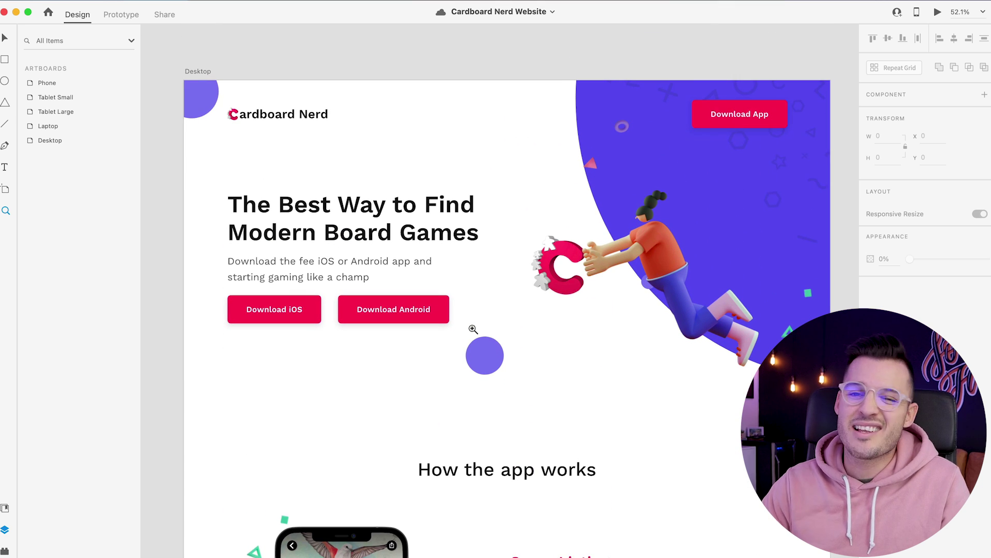
alt+click(473, 329)
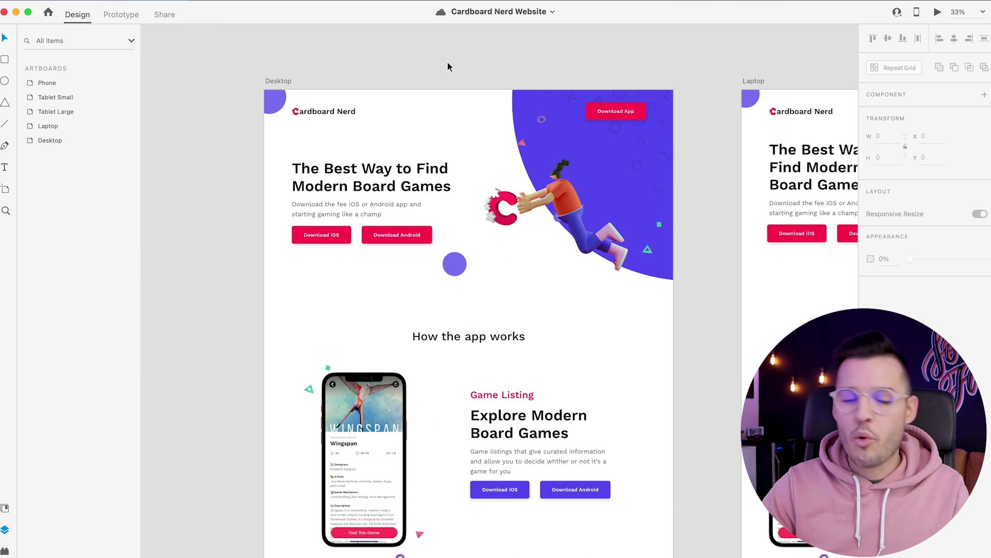
scroll(478, 68, right, 10)
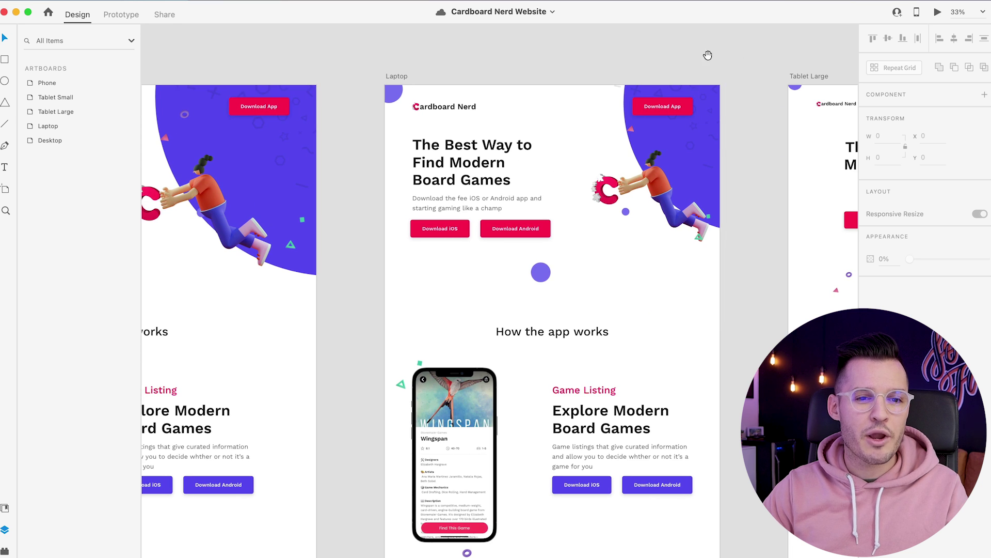
drag(708, 55, 375, 60)
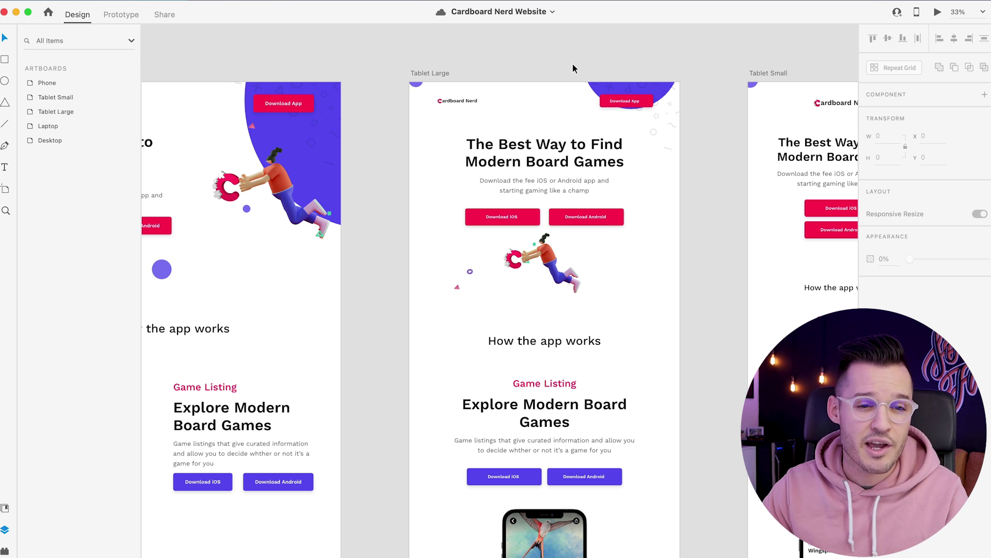
scroll(655, 63, right, 5)
scroll(634, 87, left, 7)
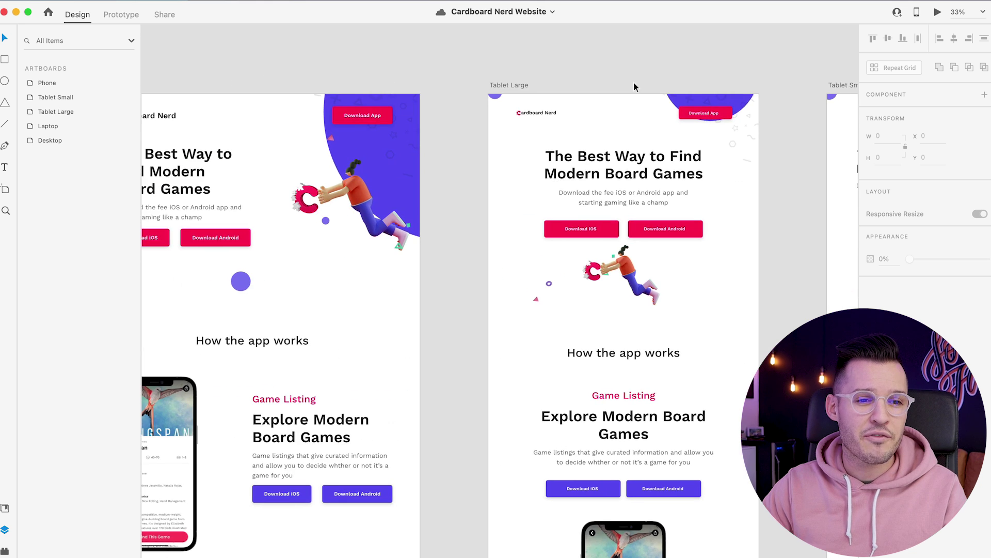
scroll(635, 86, left, 10)
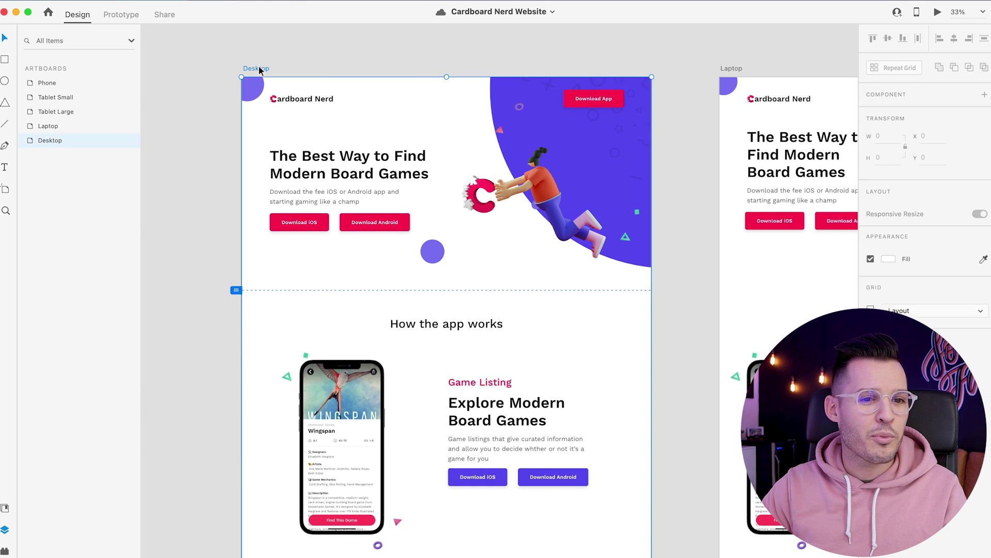
drag(653, 77, 717, 57)
key(ctrl+z)
click(718, 58)
scroll(431, 60, right, 10)
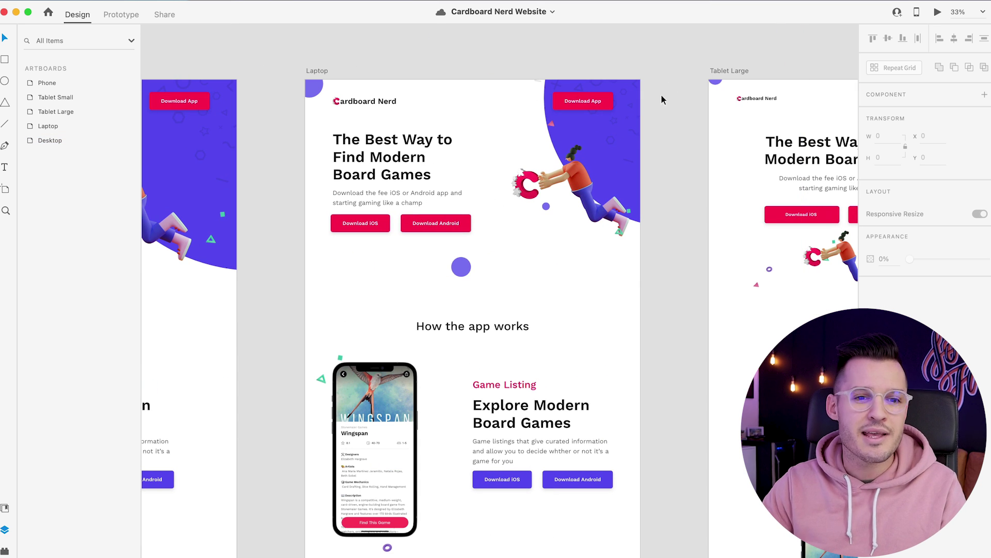
drag(754, 54, 398, 69)
scroll(397, 69, right, 5)
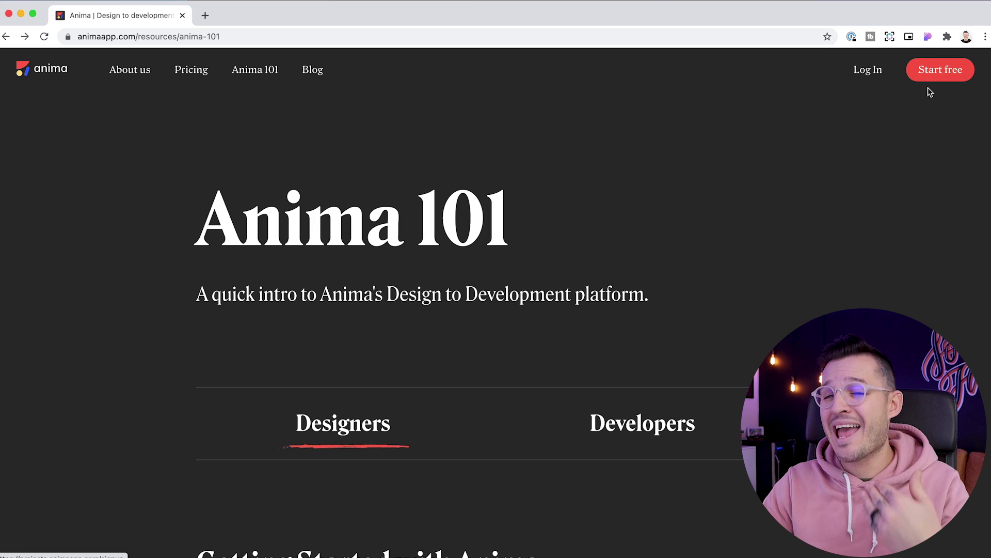
Step: Log in to Anima, check the Plugins page and team Settings, then view All projects with LGND DrinK Website
click(870, 73)
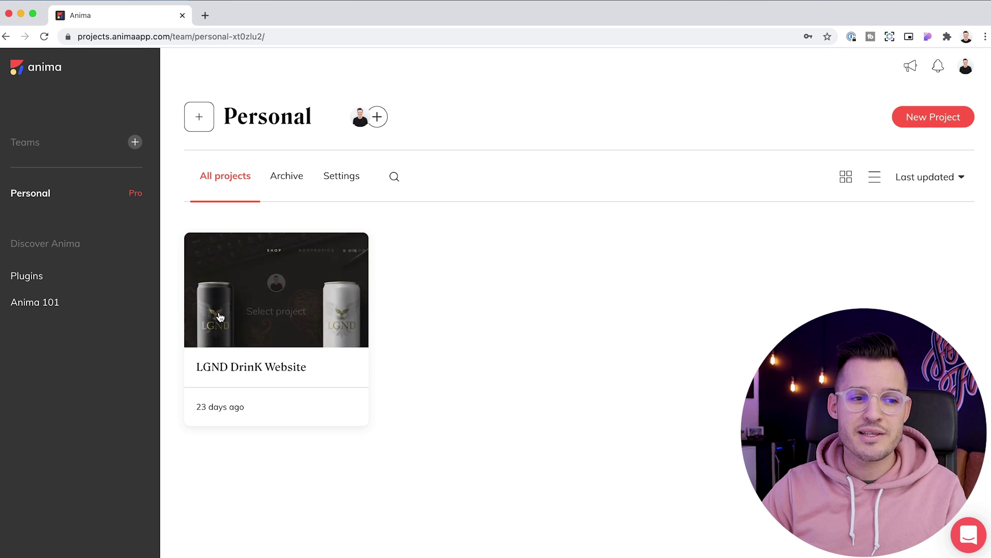
click(31, 276)
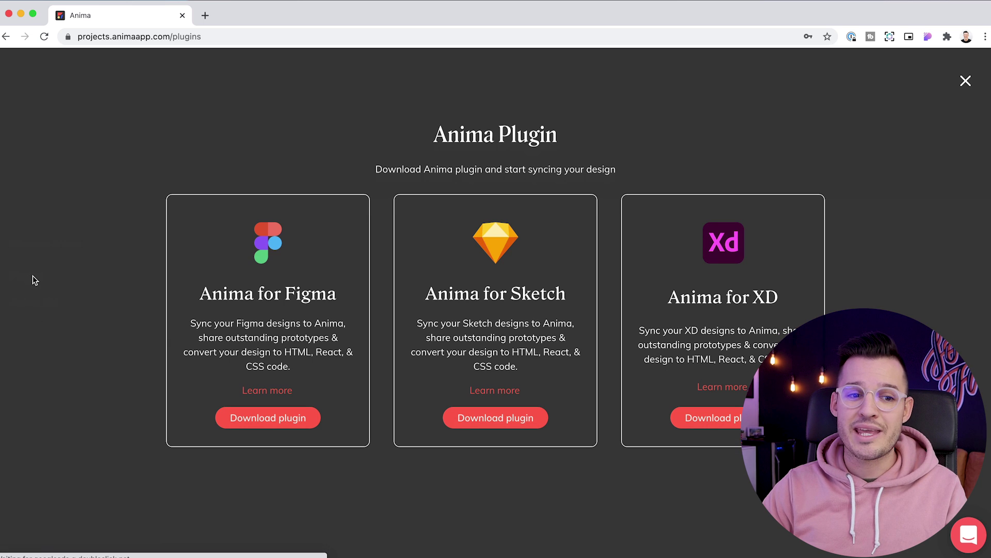
click(965, 82)
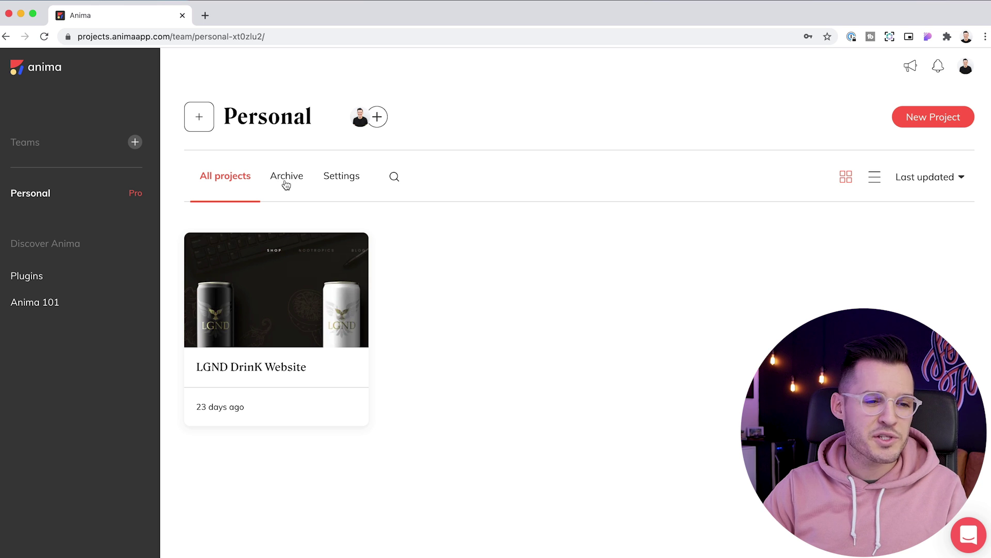
click(342, 179)
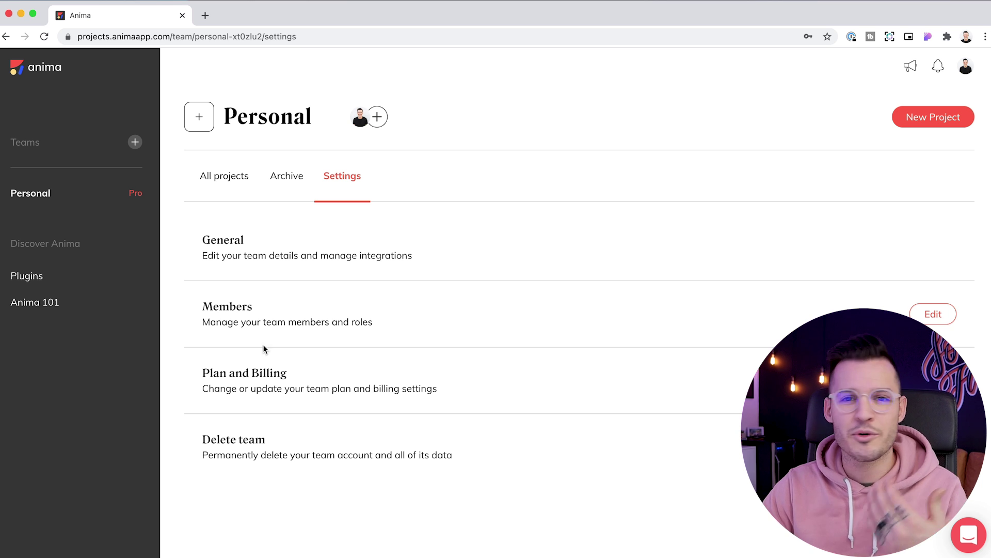
click(217, 182)
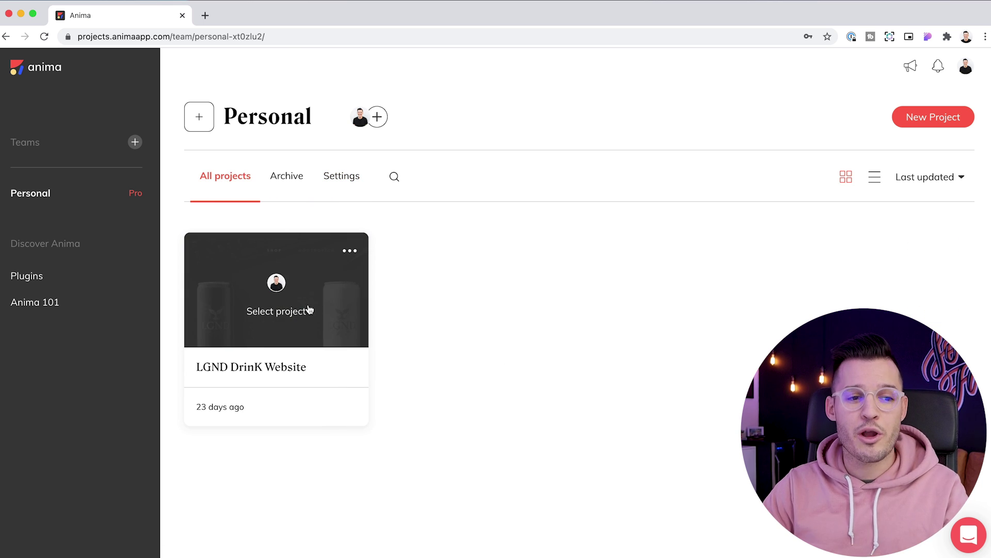
Step: Open the LGND DrinK Website project, glance at the plugins page, then go back to Adobe XD
click(290, 280)
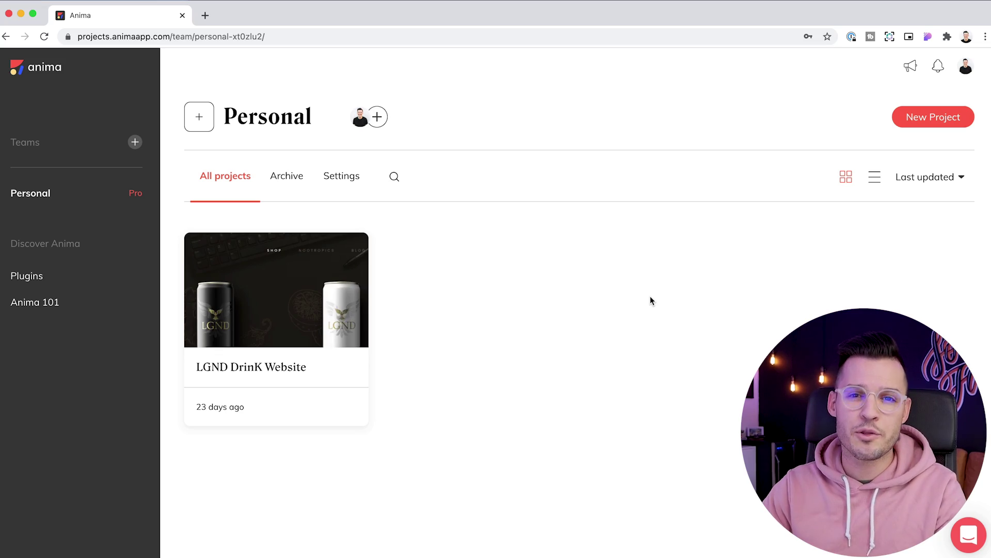
click(27, 276)
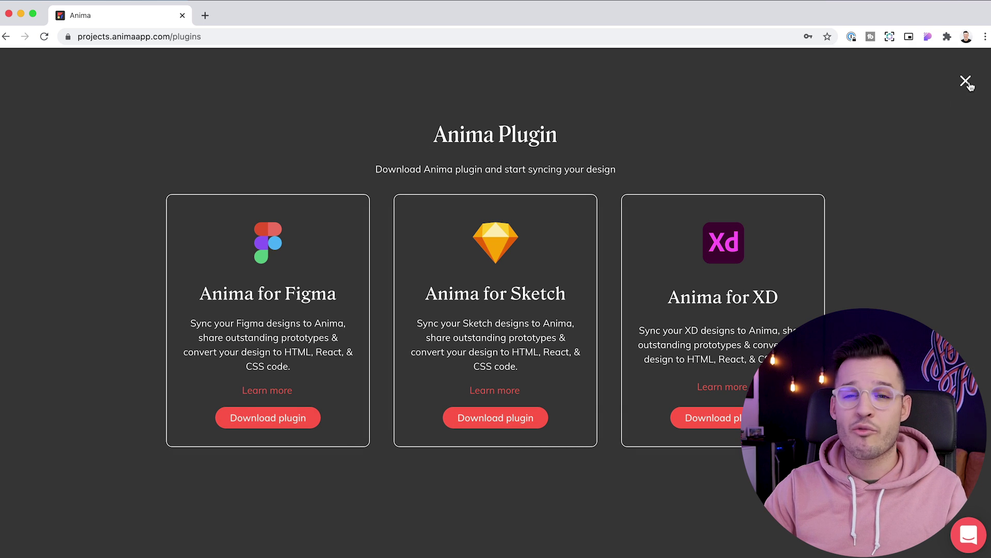
click(966, 81)
key(super+Tab)
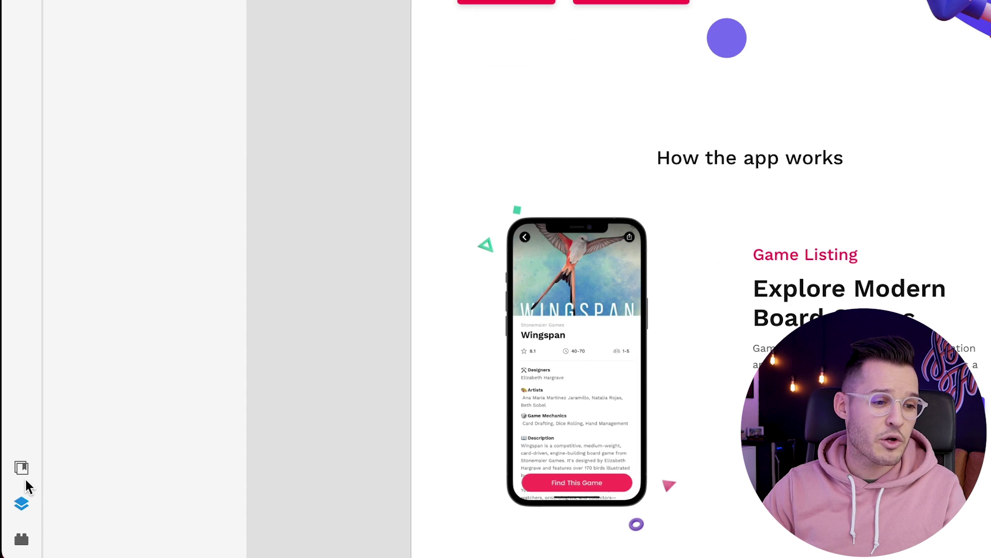
Step: Search the XD plugin manager for 'anima app' and confirm the Anima plugin is installed
click(5, 550)
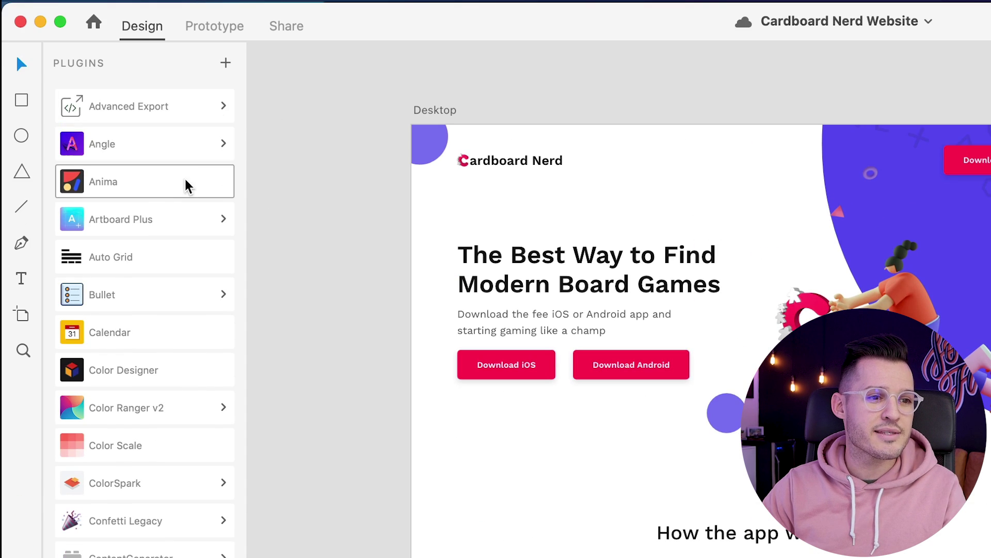
click(226, 63)
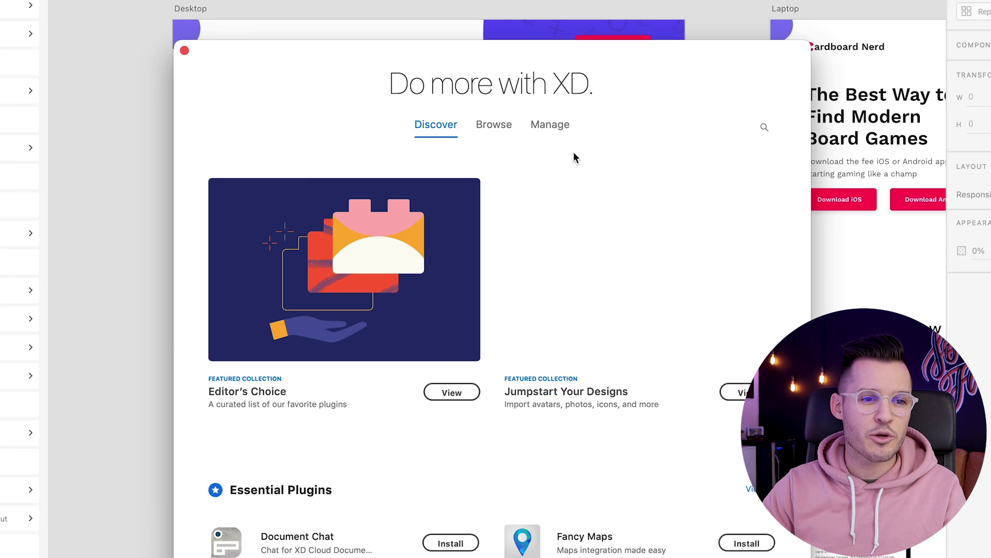
click(913, 266)
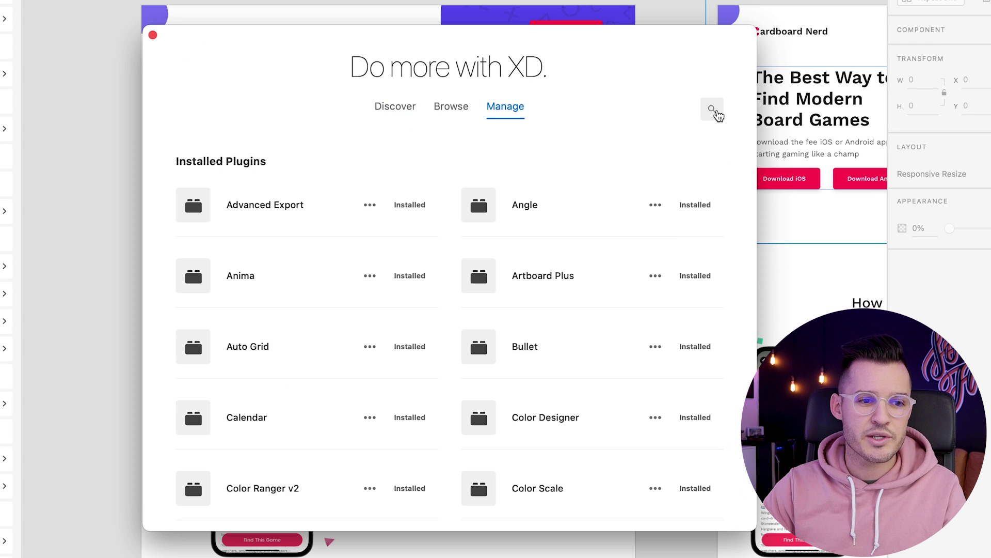
click(712, 108)
text(anima a)
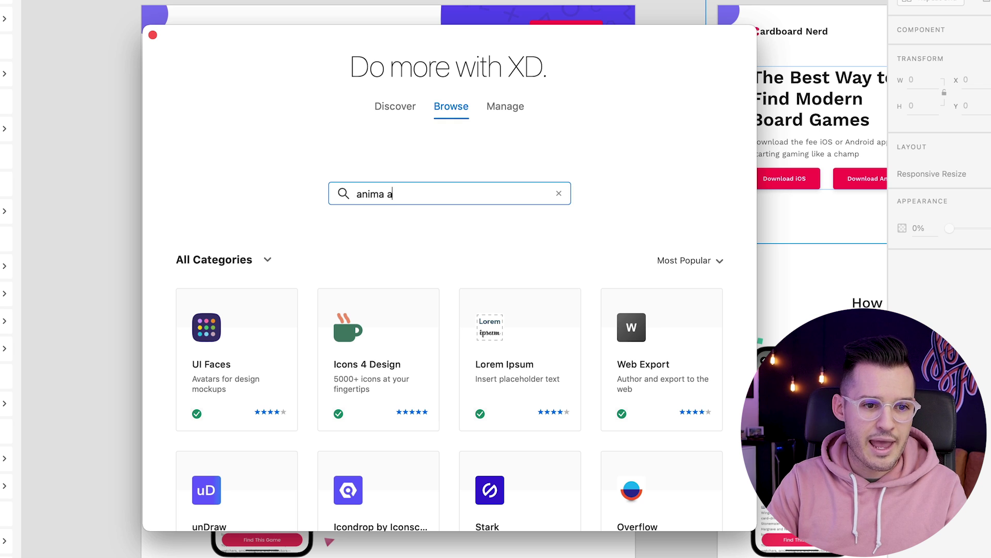
text(pp)
key(Return)
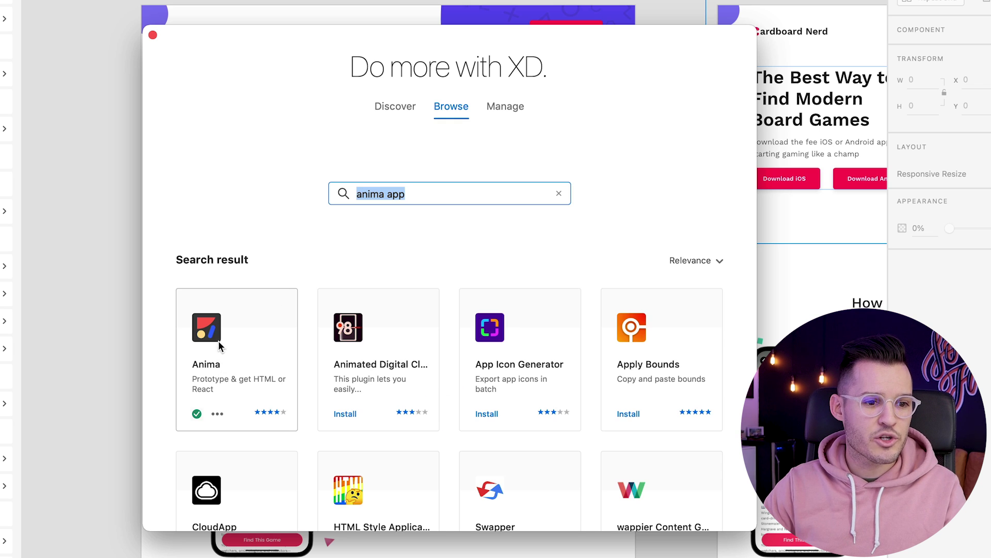
click(208, 329)
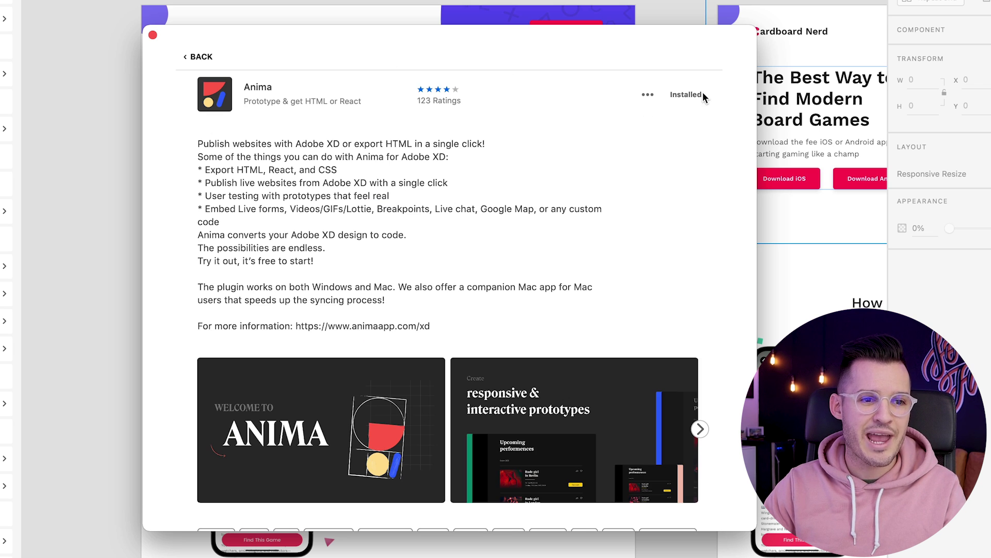
click(181, 56)
click(153, 35)
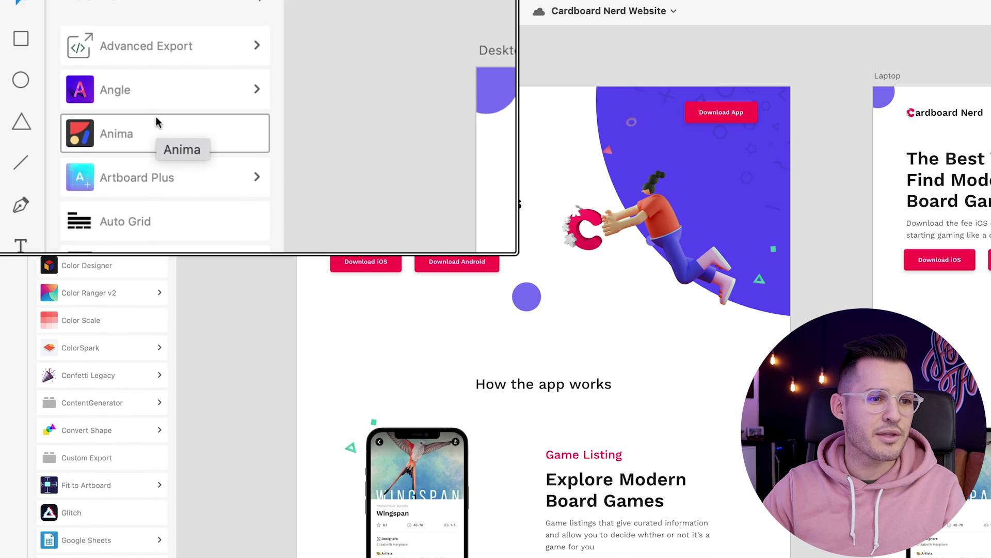
Step: Launch the Anima plugin and log in so it pairs with Adobe XD
click(155, 122)
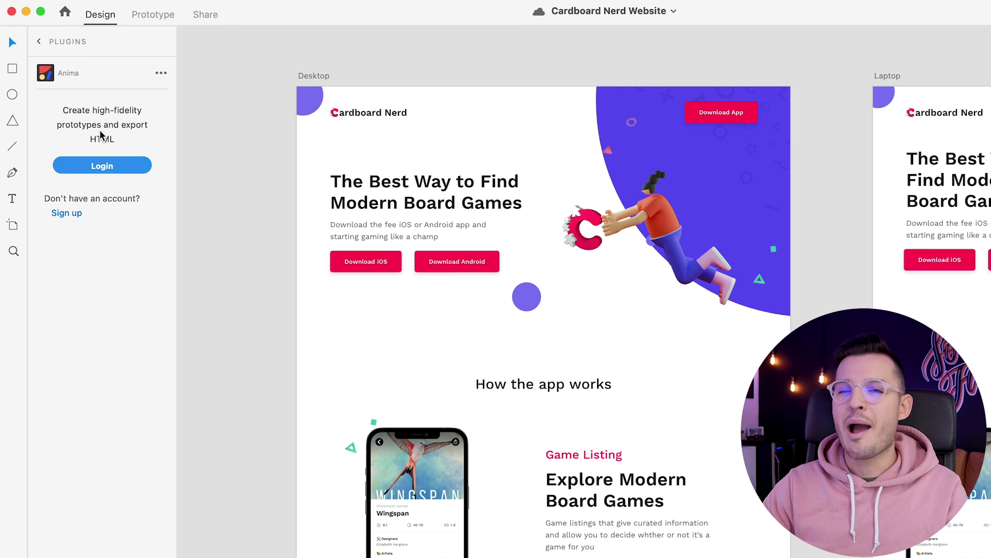
click(102, 164)
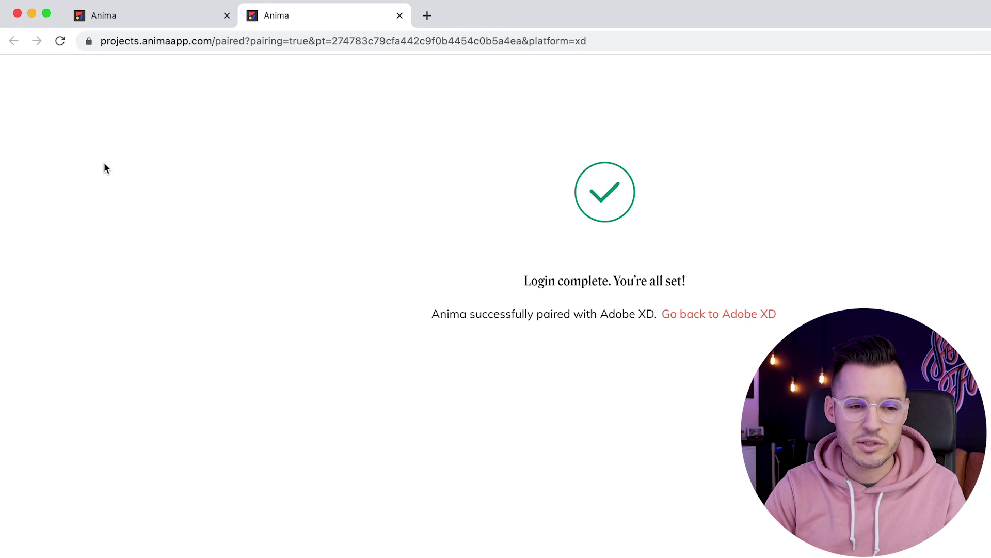
key(super+Tab)
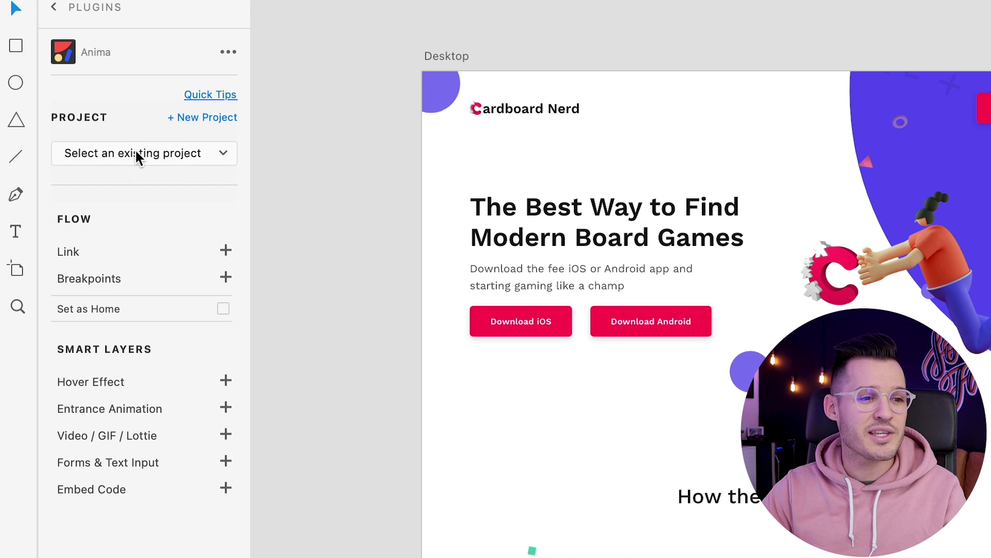
click(74, 120)
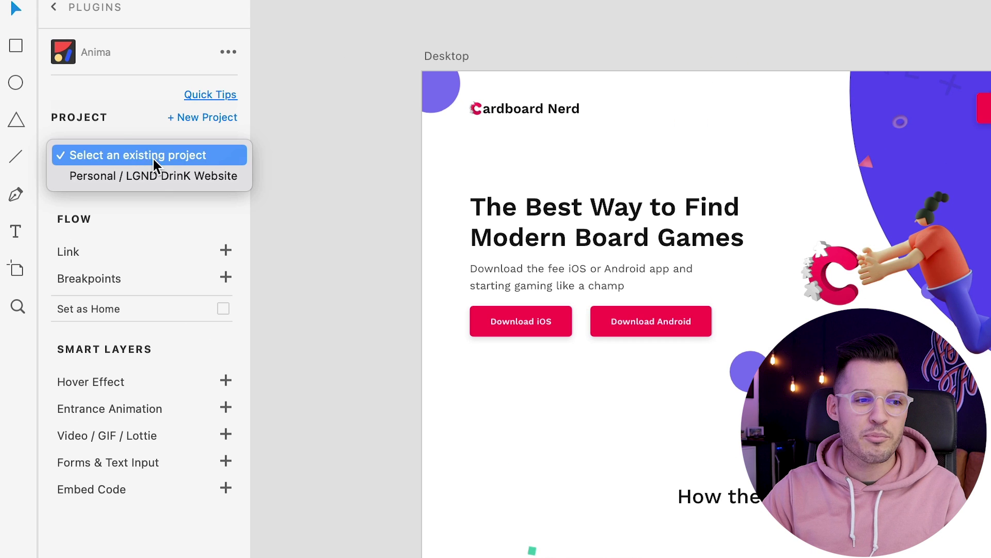
click(162, 119)
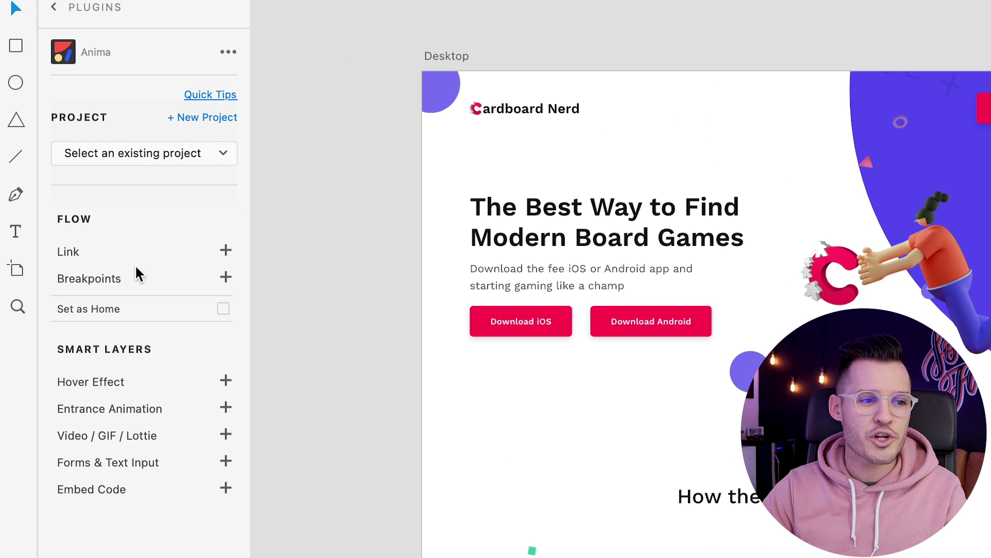